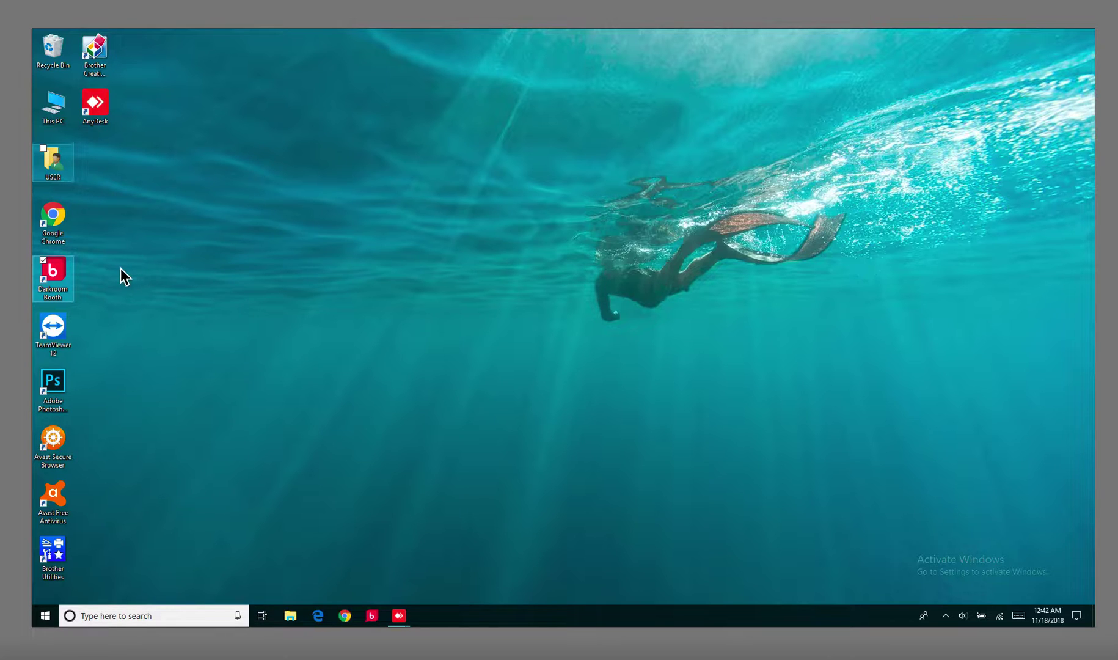
# - Select the Darkroom Booth shortcut on the Windows desktop
pyautogui.click(66, 281)
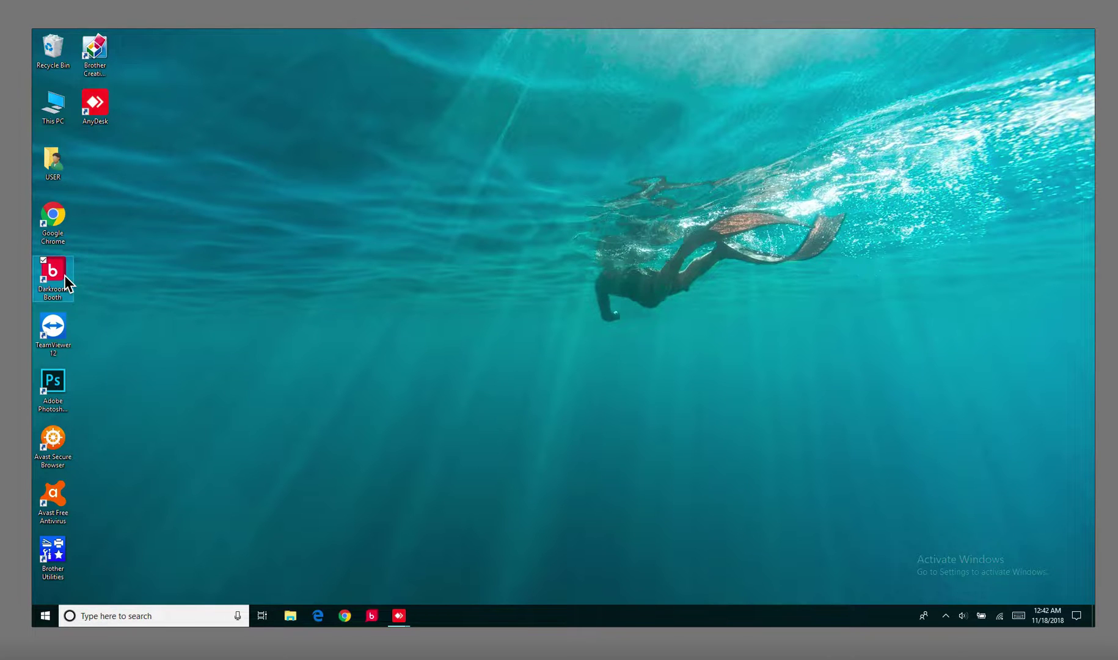
# - Launch Darkroom Booth and show the settings sections panel for the Sample Mirror Booth event
pyautogui.doubleClick(66, 282)
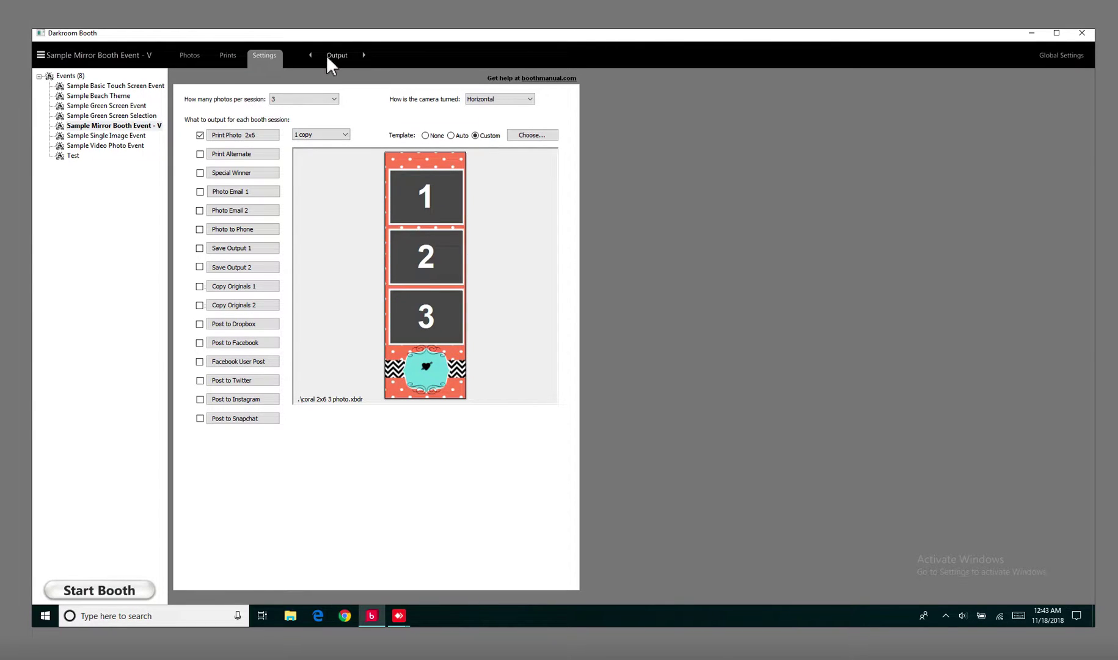
pyautogui.click(334, 55)
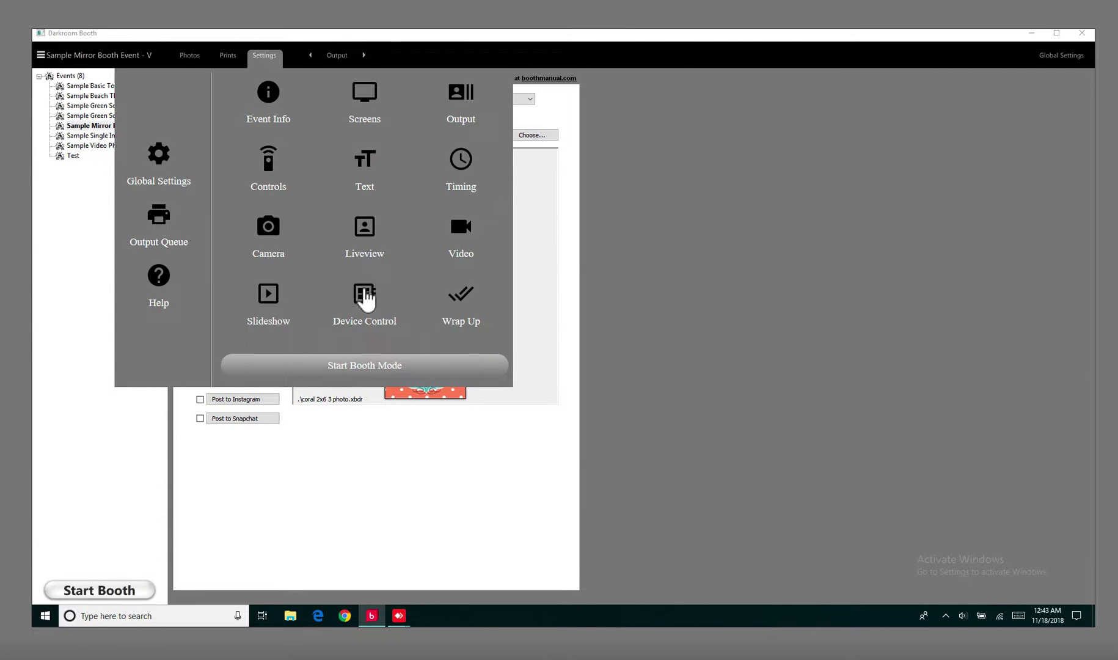
# - Go to Device Control and expand the Before Photo, After Photo and Countdown stages
pyautogui.click(365, 304)
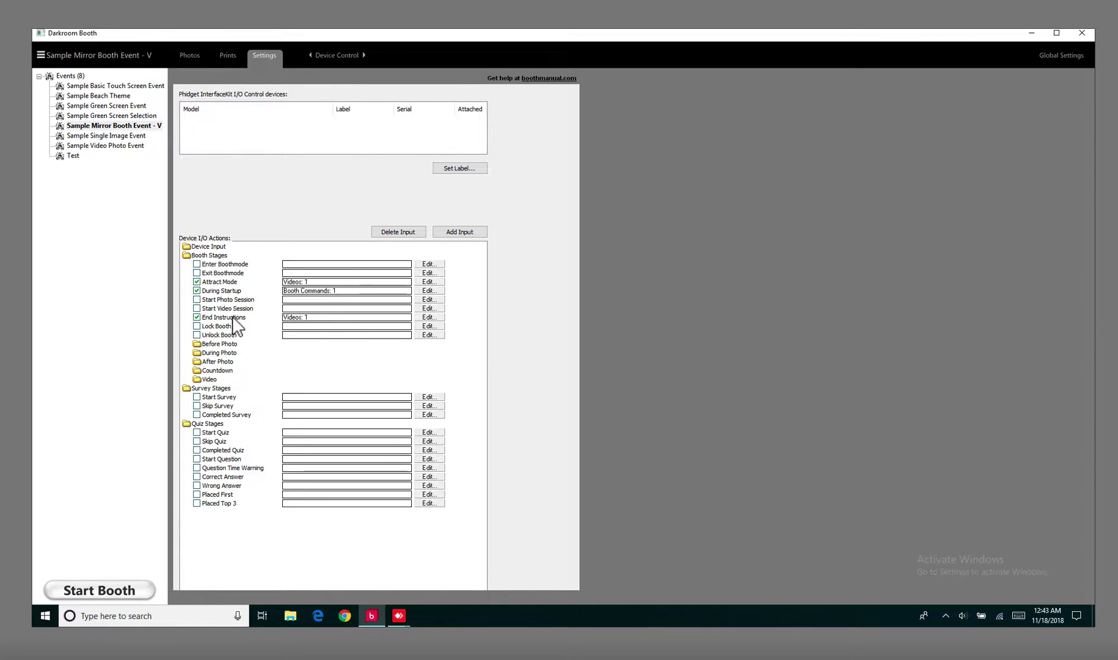
pyautogui.doubleClick(227, 345)
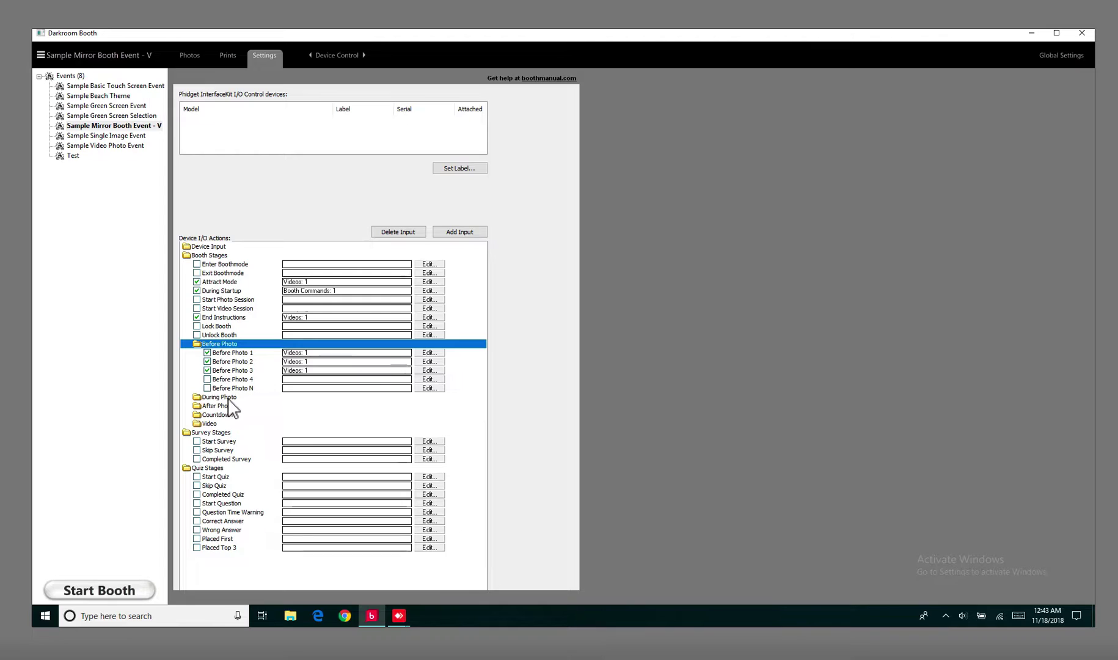
pyautogui.doubleClick(226, 407)
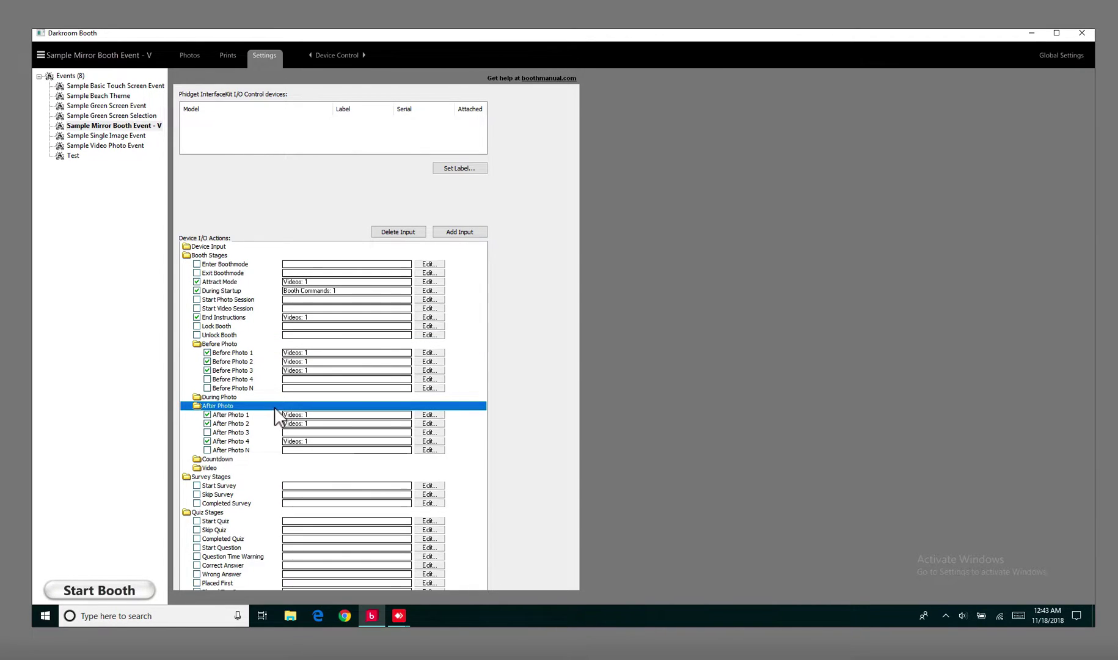
pyautogui.doubleClick(230, 459)
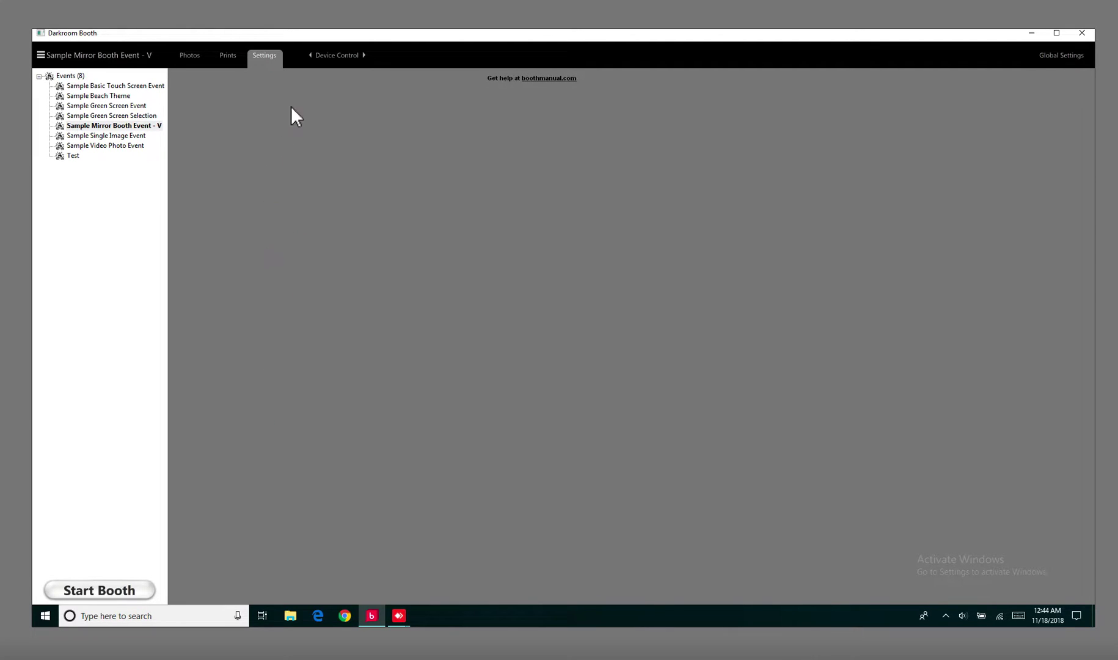
# - Return to Device Control settings and expand the Before Photo and After Photo stages
pyautogui.click(330, 57)
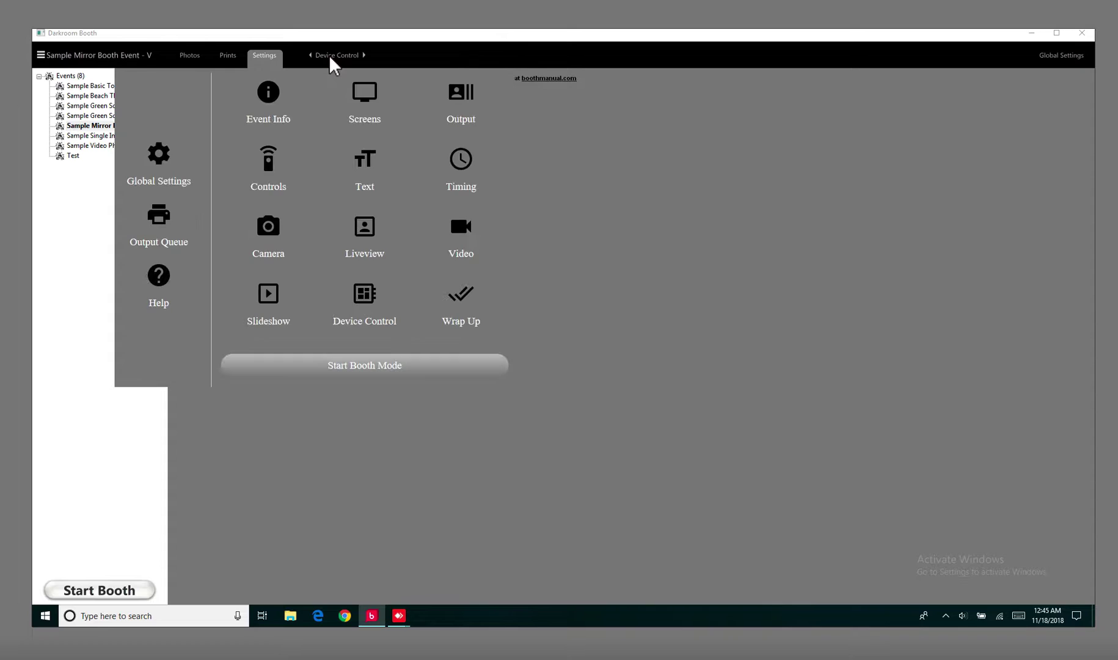
pyautogui.click(364, 295)
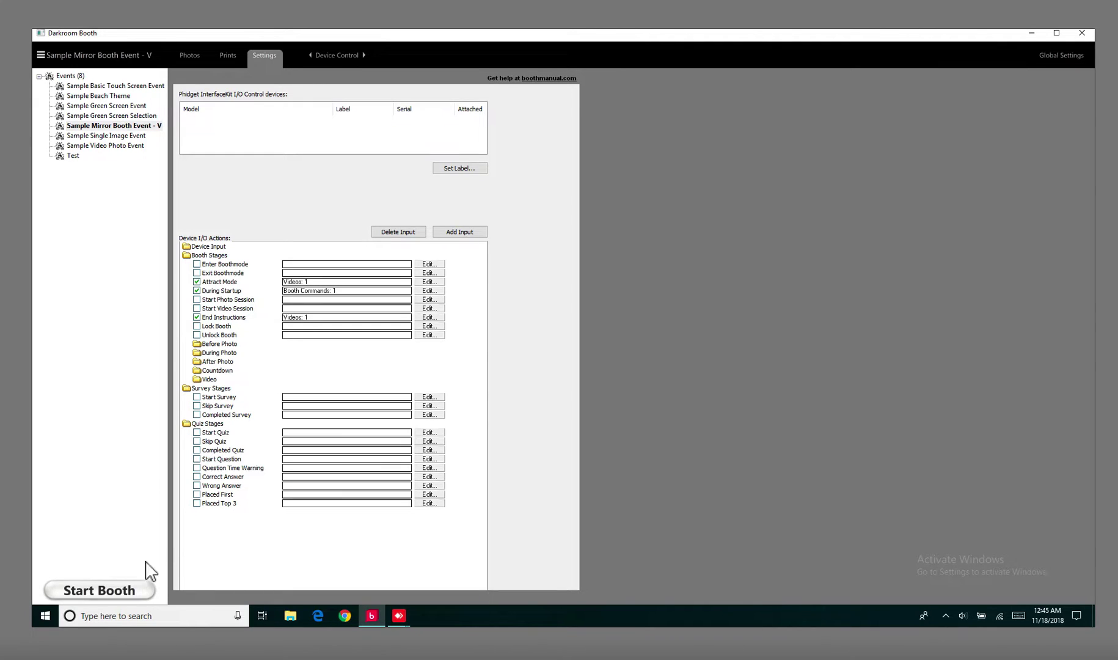
pyautogui.doubleClick(221, 344)
pyautogui.doubleClick(228, 406)
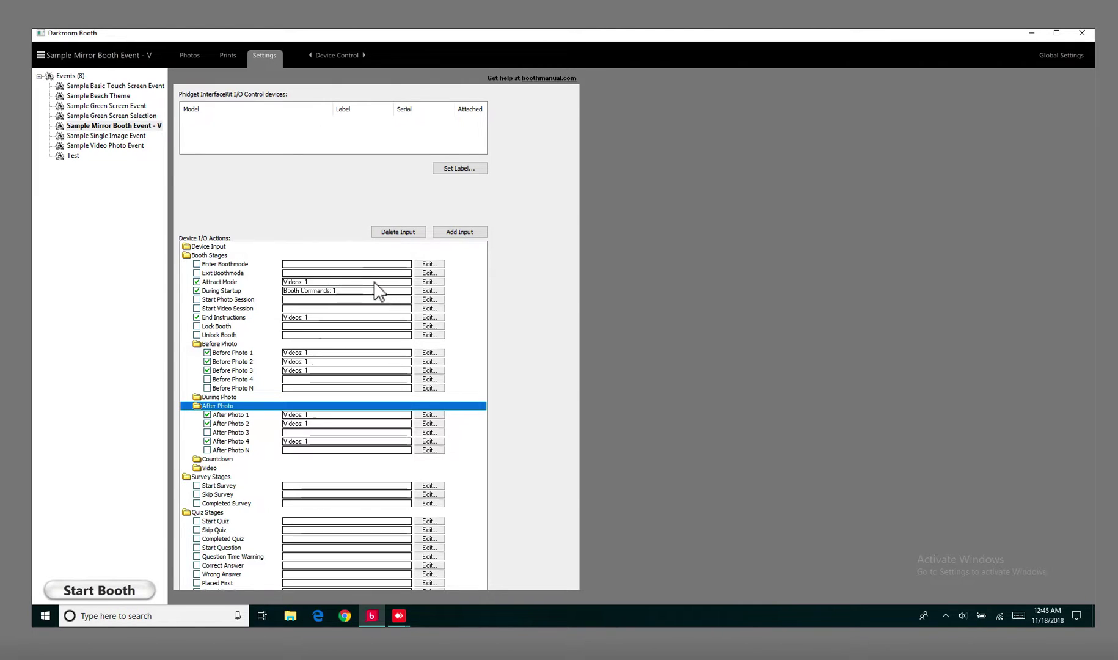
pyautogui.click(427, 282)
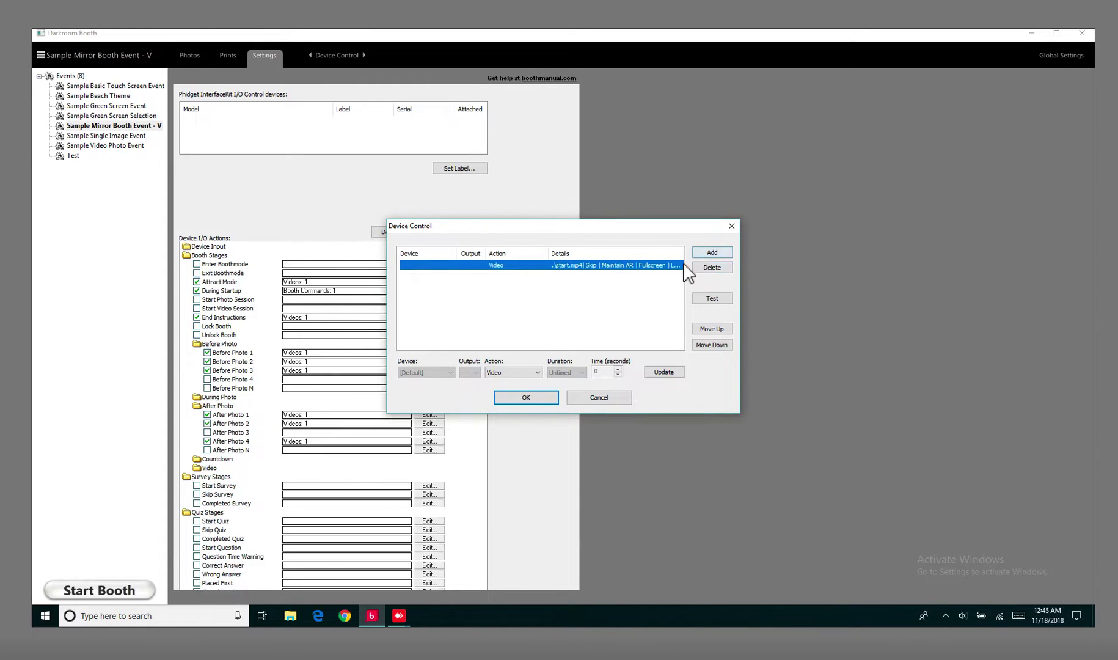
pyautogui.click(709, 267)
pyautogui.click(709, 253)
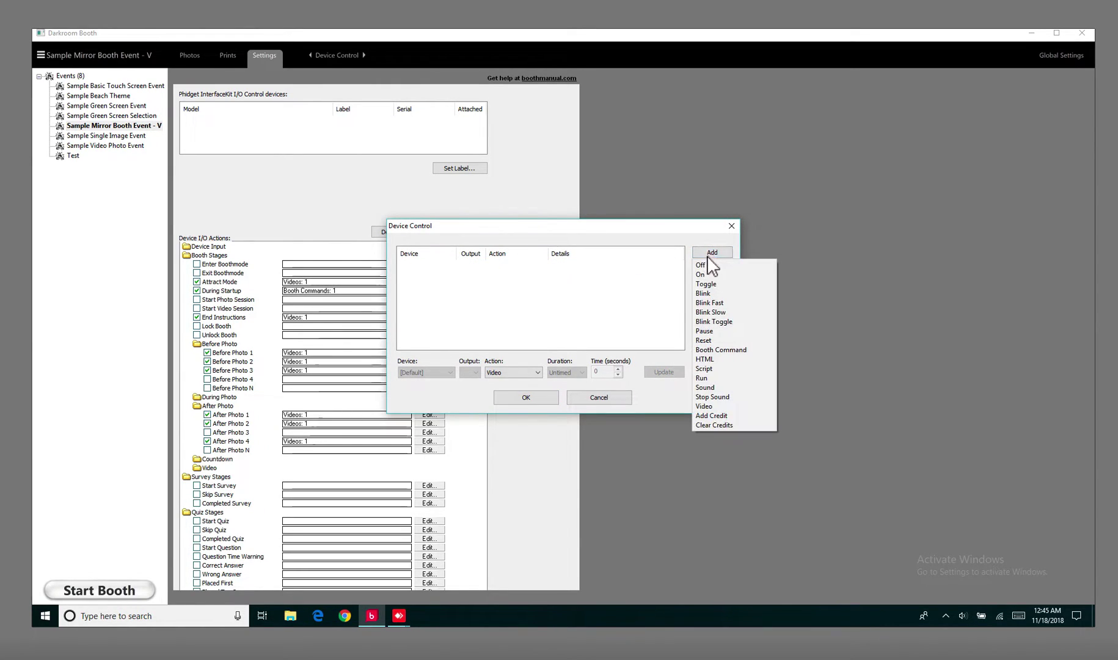
pyautogui.click(713, 404)
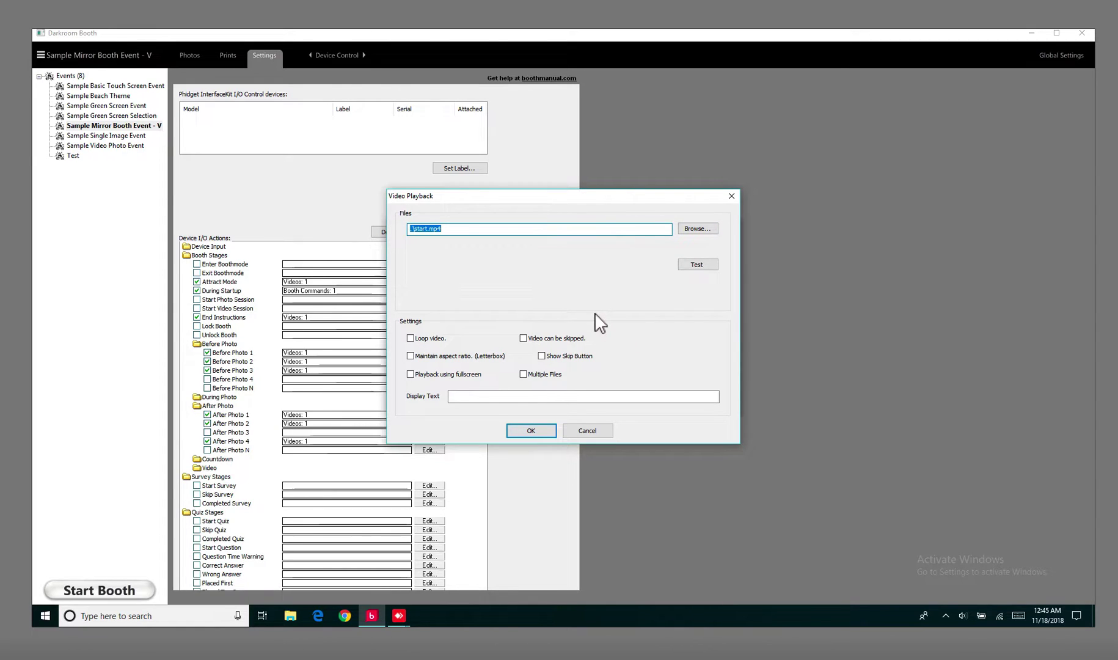
# - Try Browse, tick Loop, Fullscreen and Maintain aspect ratio, then cancel both dialogs unsaved
pyautogui.click(697, 231)
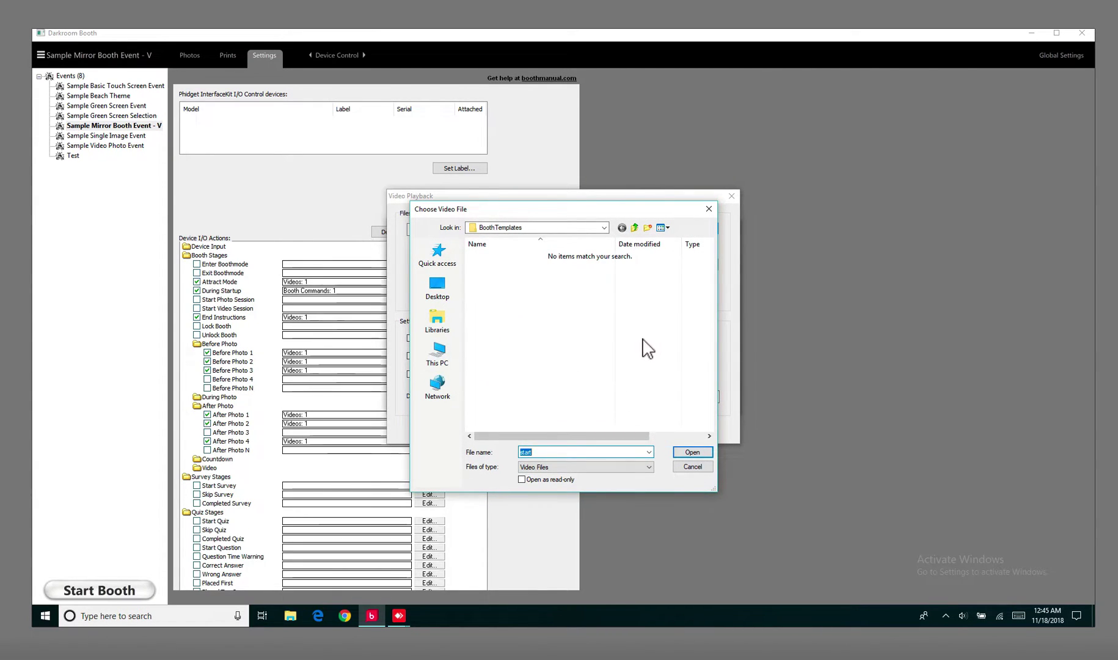
pyautogui.click(696, 470)
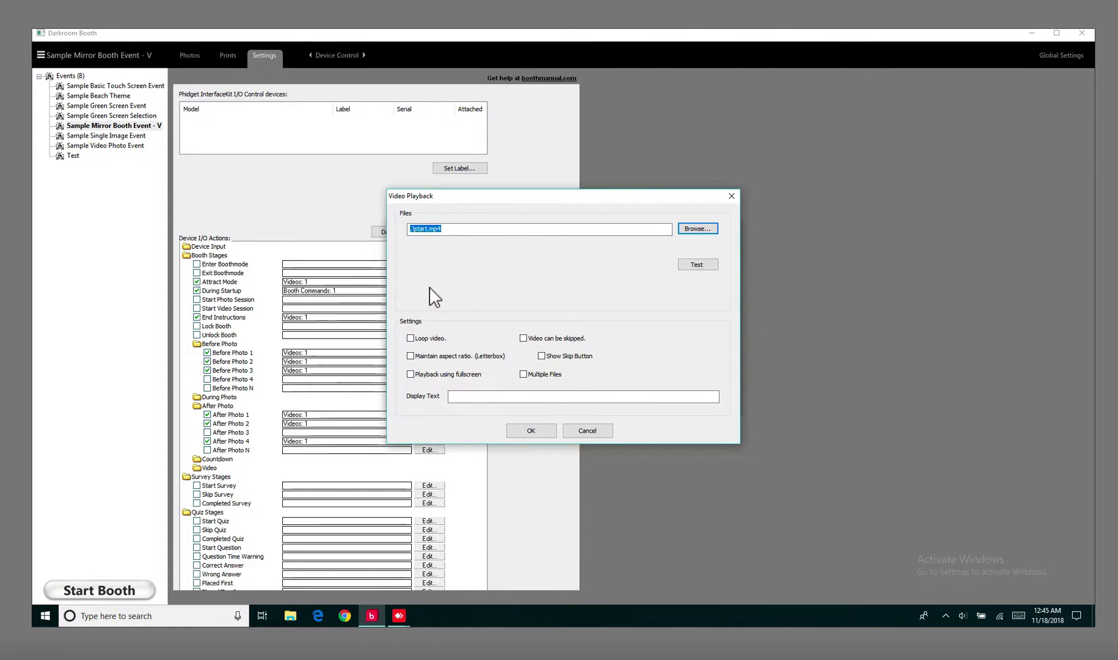
pyautogui.click(410, 339)
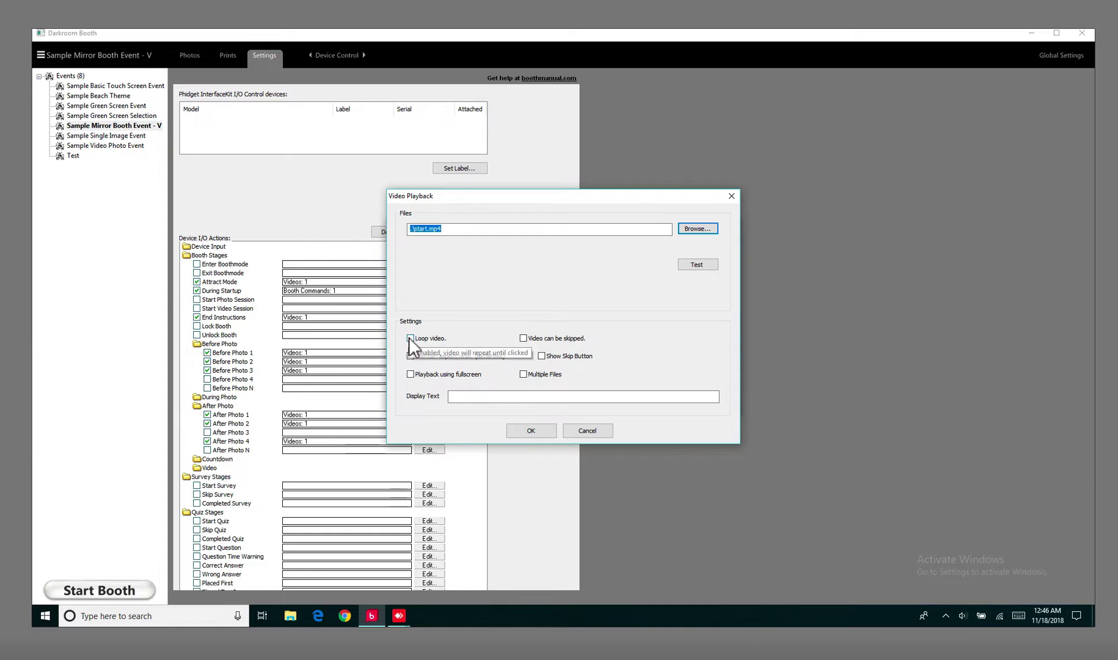
pyautogui.click(410, 374)
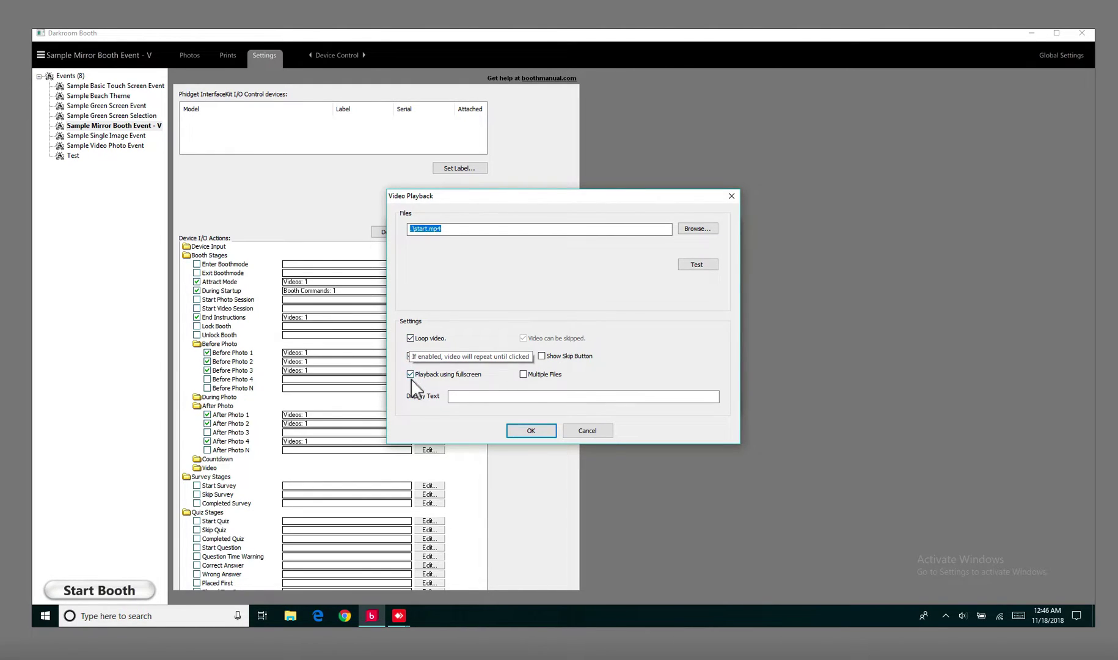
pyautogui.click(410, 356)
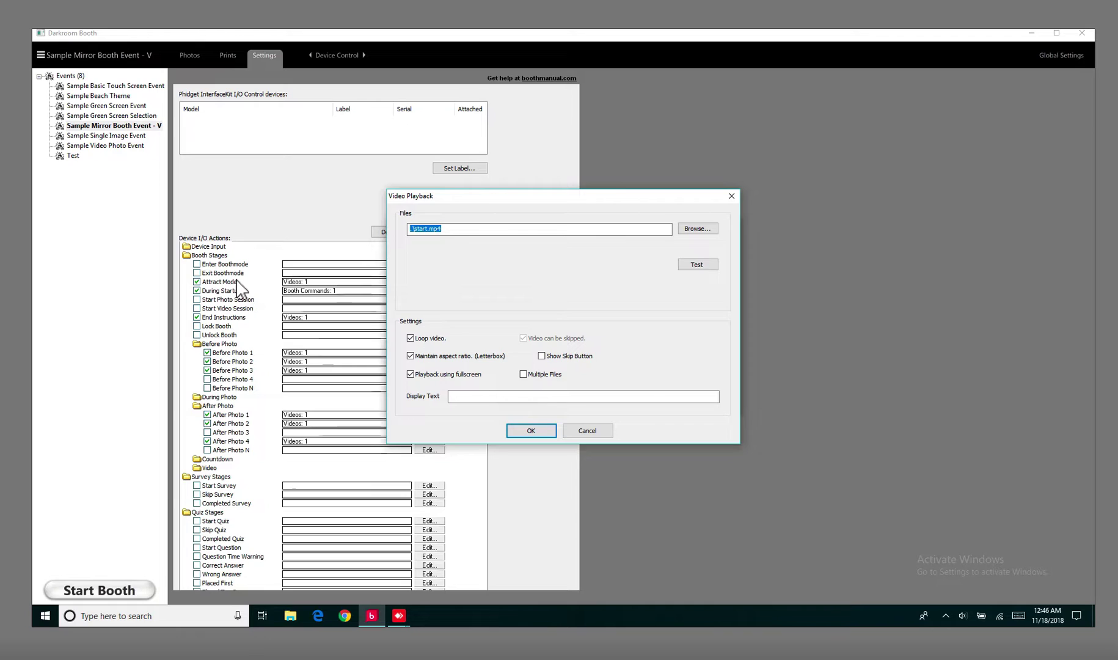
pyautogui.click(588, 429)
pyautogui.click(598, 398)
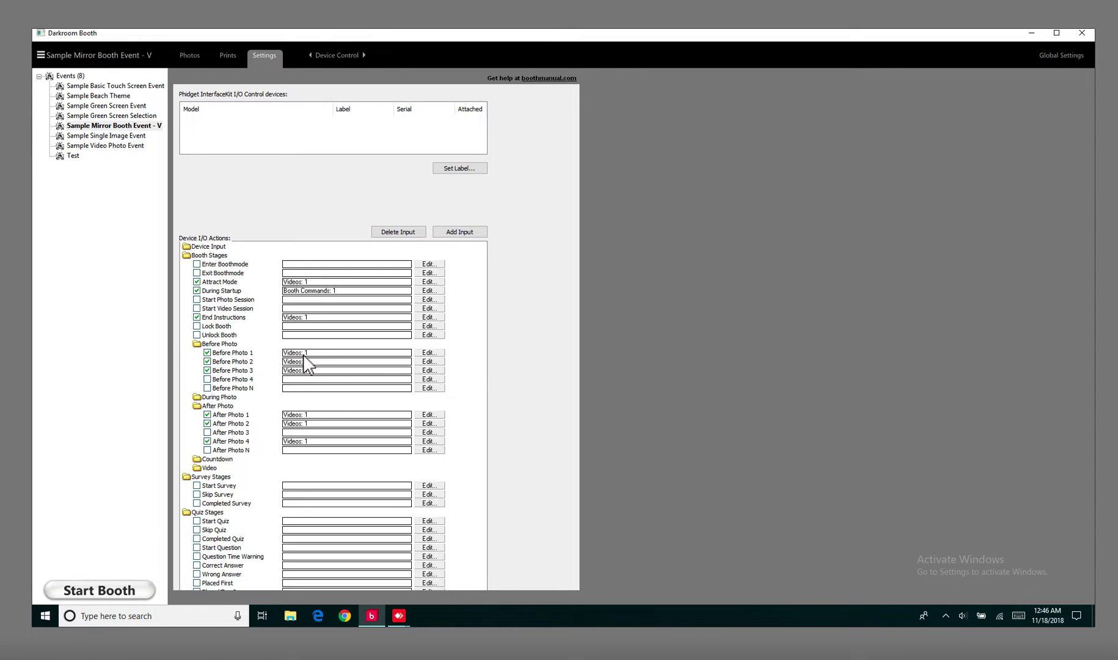
# - Start a Video action for Before Photo 1, then cancel both dialogs unchanged
pyautogui.click(429, 353)
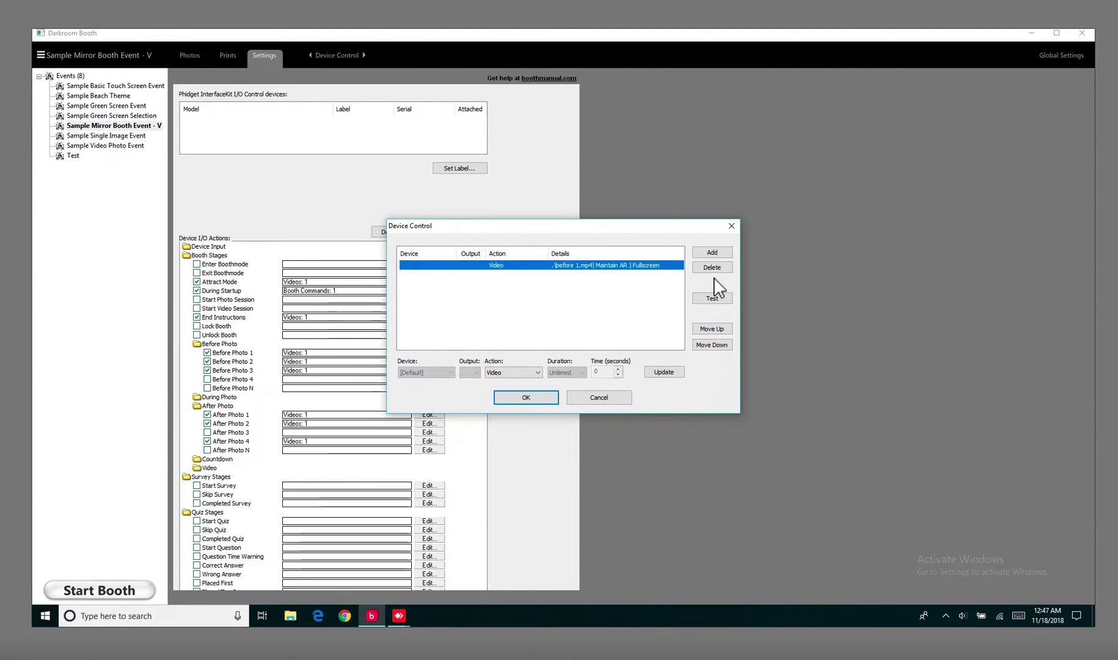
pyautogui.click(711, 256)
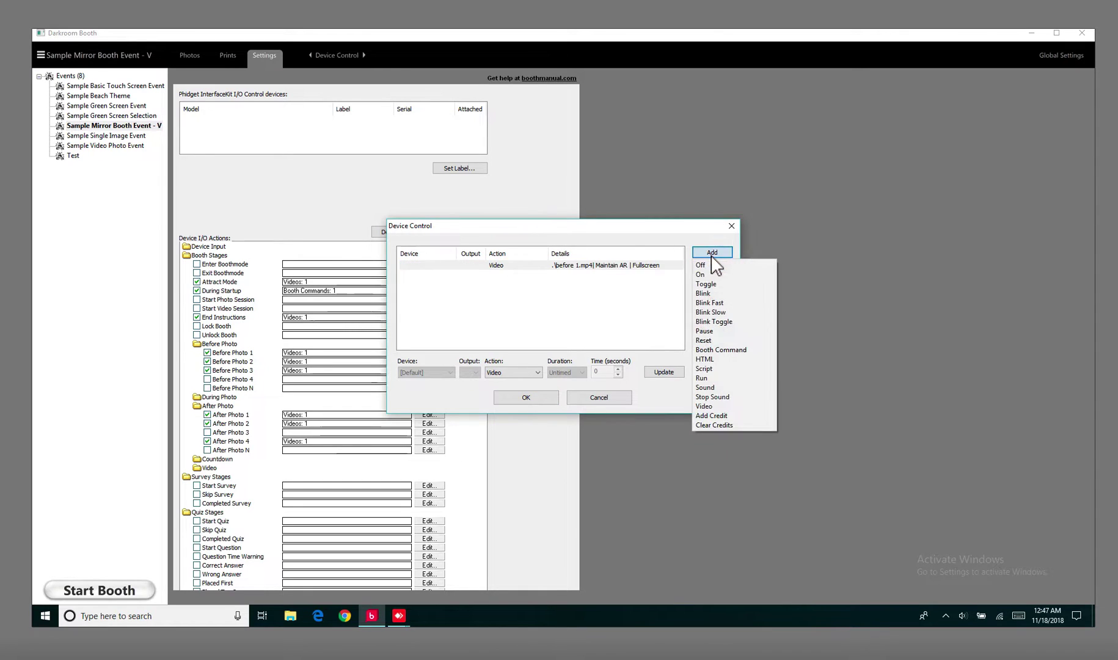
pyautogui.click(710, 406)
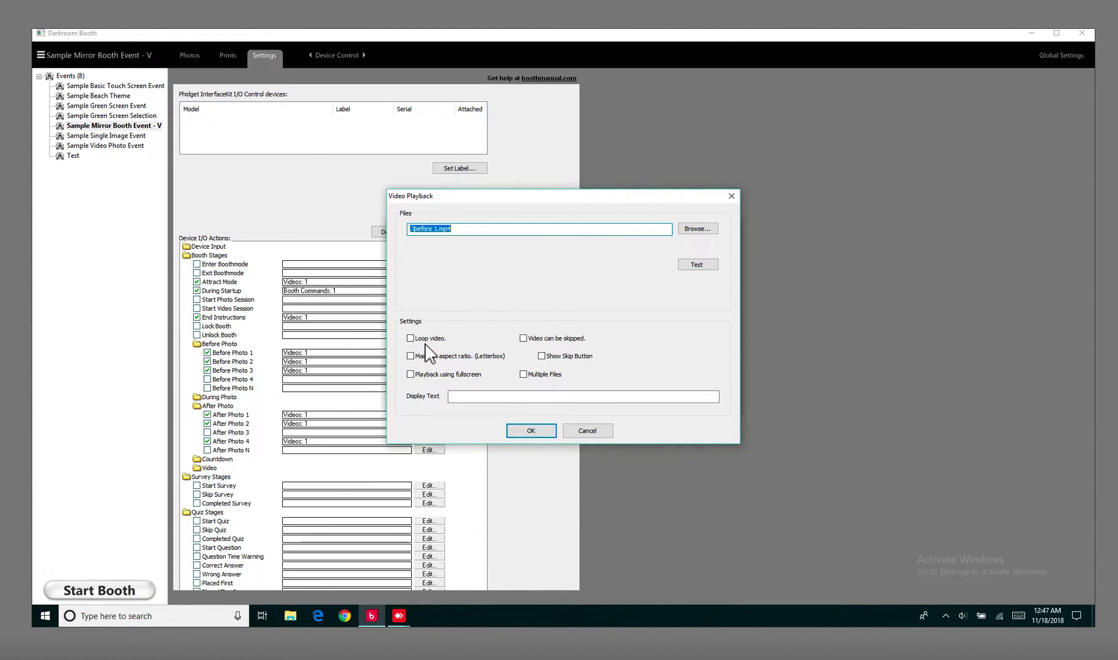
pyautogui.click(588, 430)
pyautogui.click(591, 402)
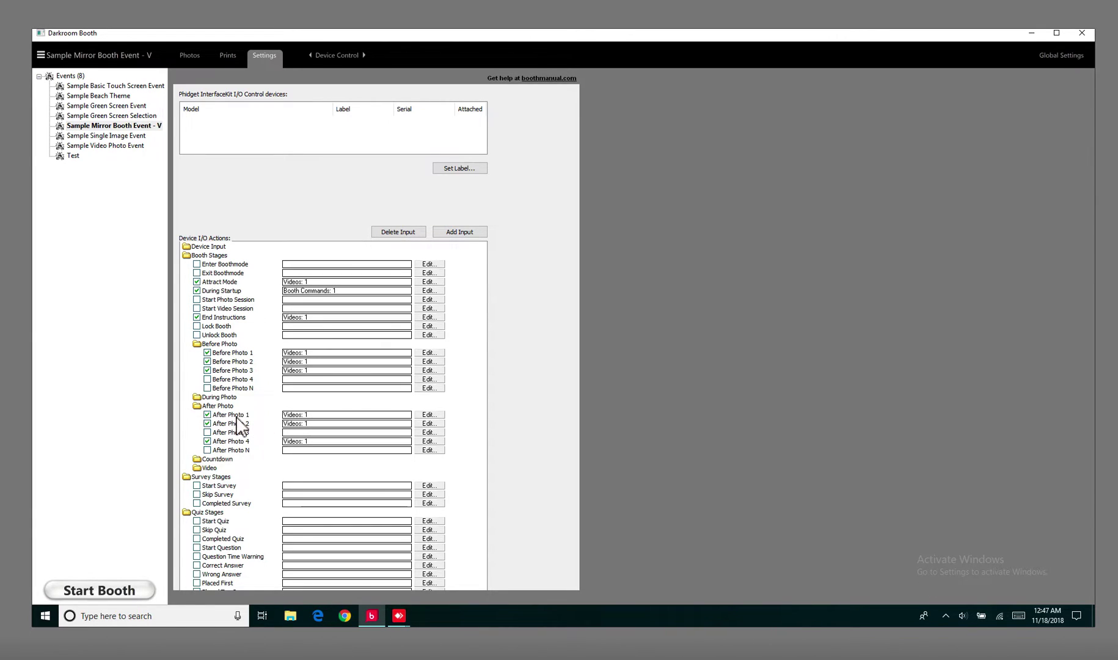
# - Expand the Countdown stage to reveal Countdown 1–4, each with one video
pyautogui.doubleClick(219, 459)
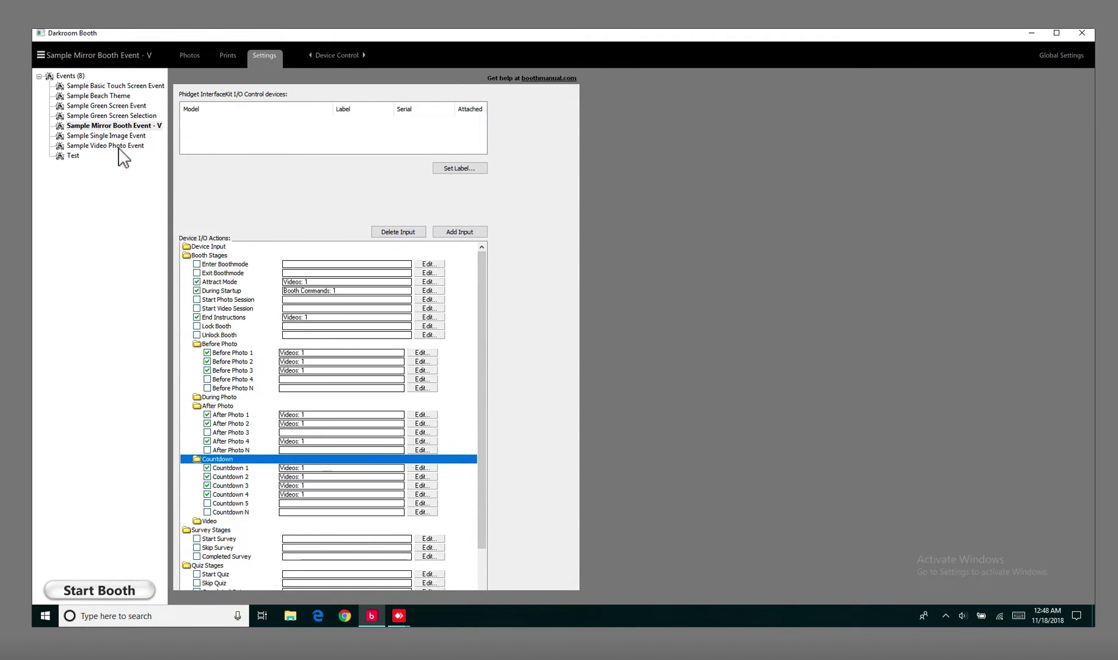
# - Duplicate Sample Mirror Booth Event - V, creating 'Sample Mirror Booth Event - V 1'
pyautogui.click(92, 125)
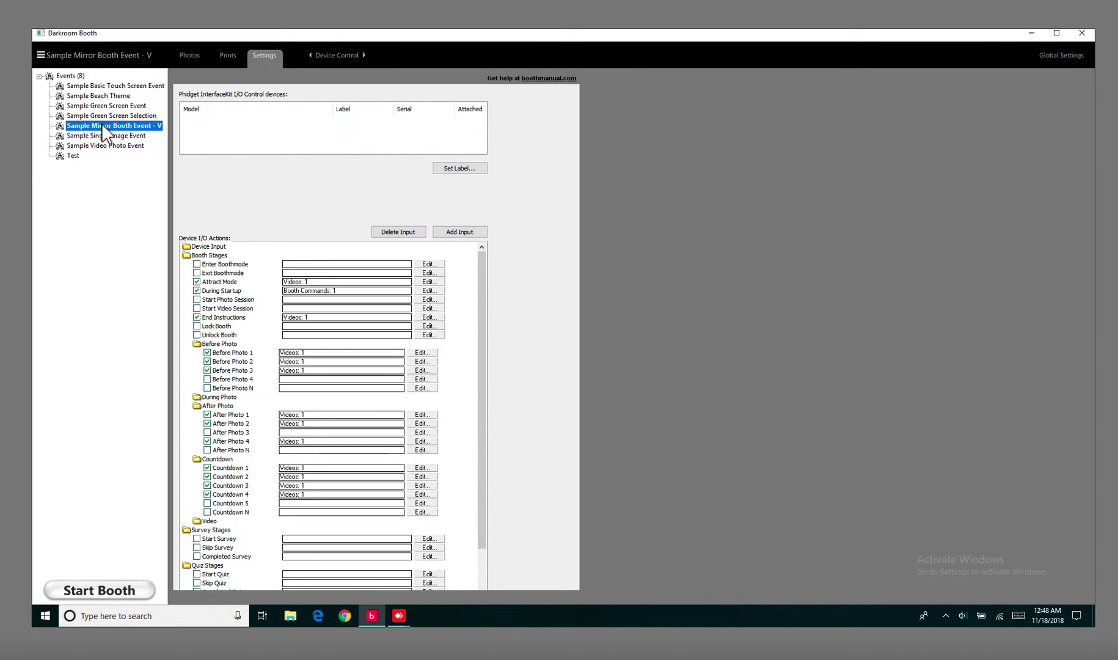
pyautogui.rightClick(102, 124)
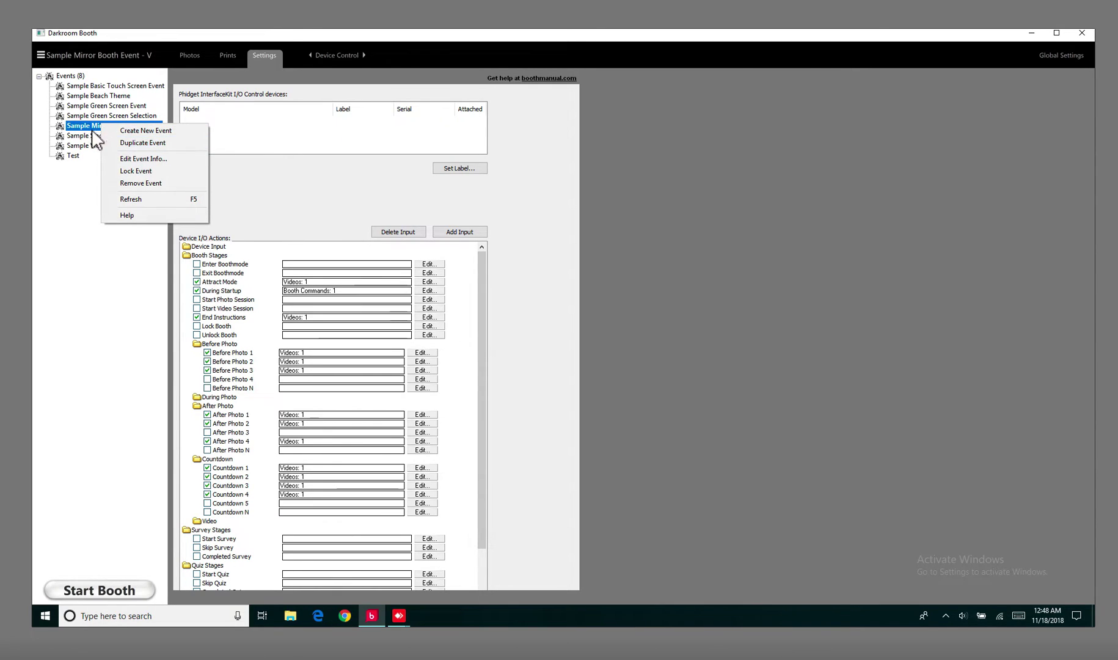
pyautogui.click(147, 143)
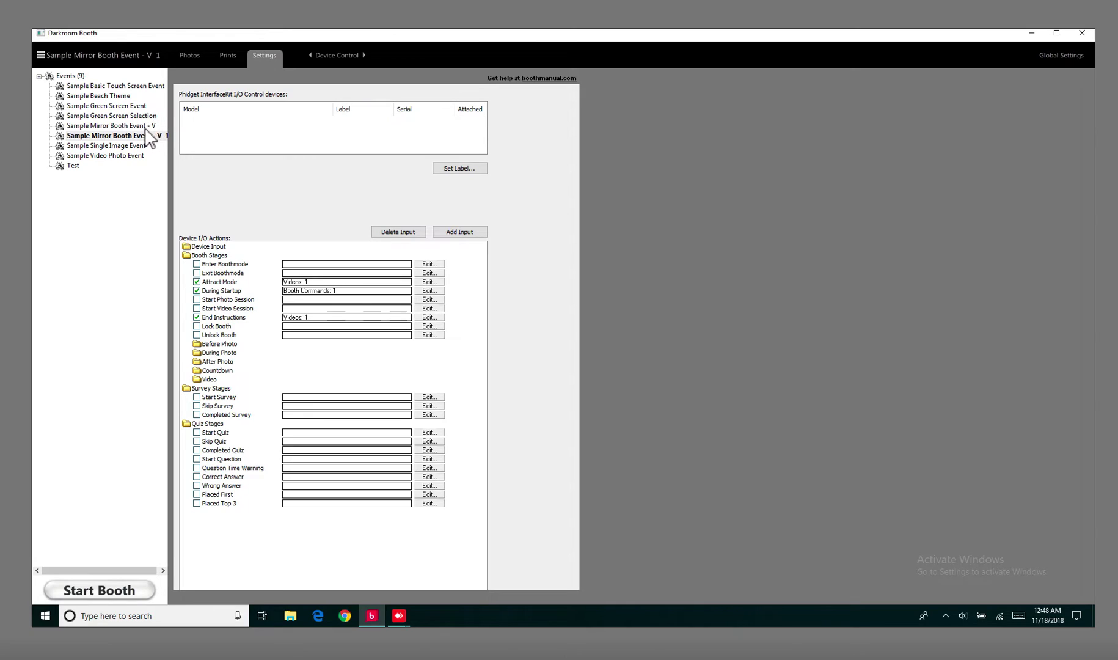
pyautogui.rightClick(132, 141)
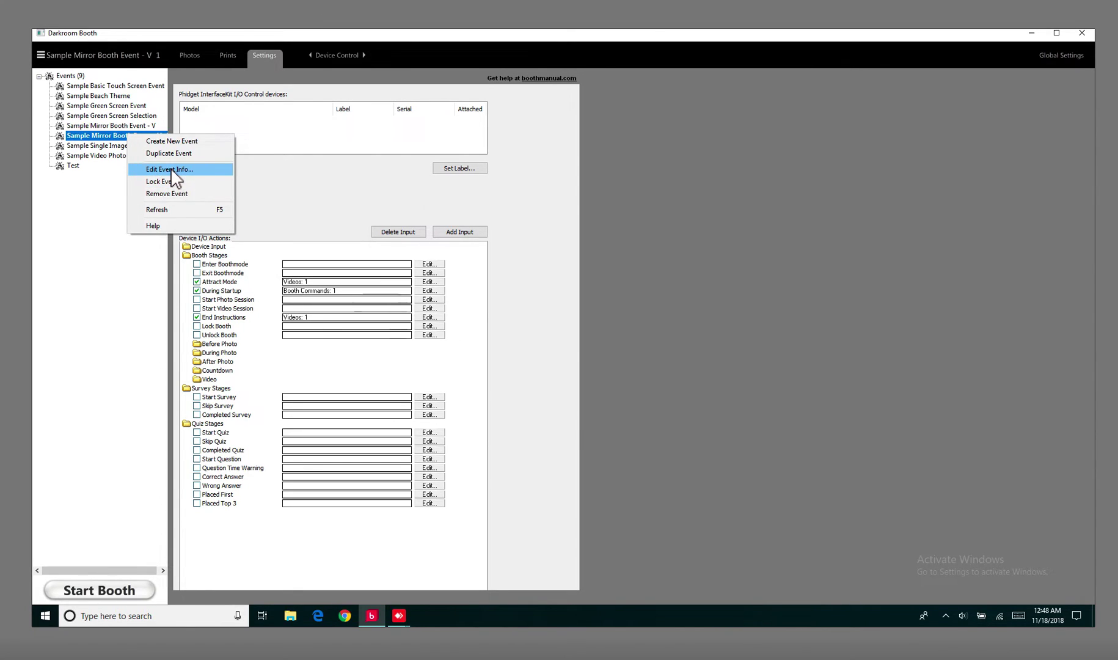
# - Rename the duplicated event to 'Wedding Set' in its event info
pyautogui.click(170, 169)
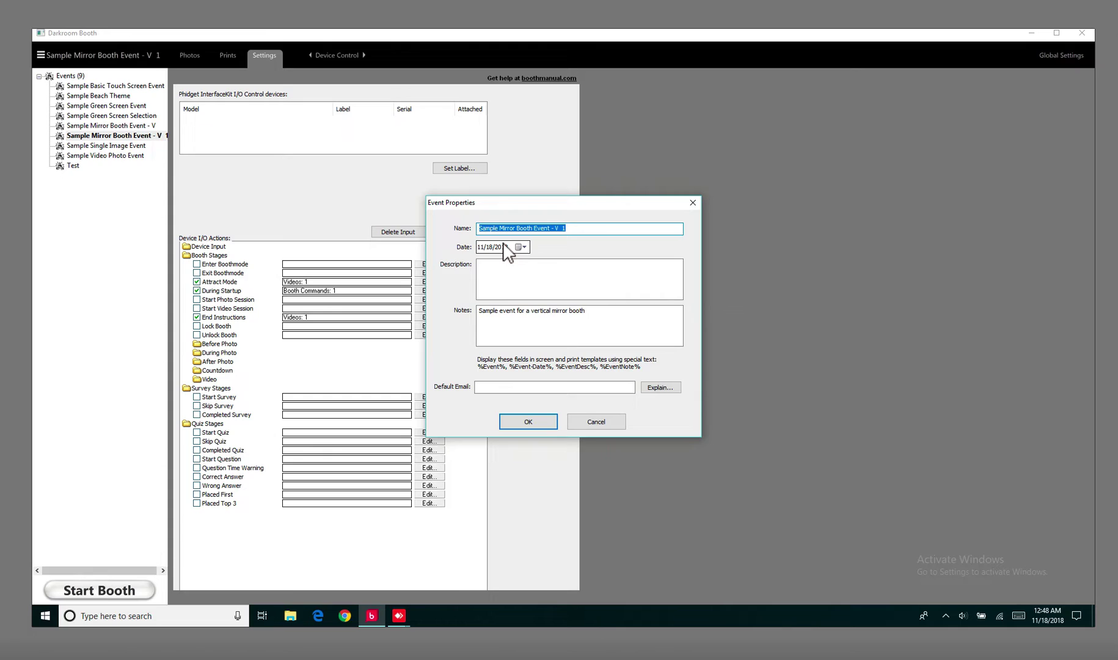
pyautogui.press('BackSpace')
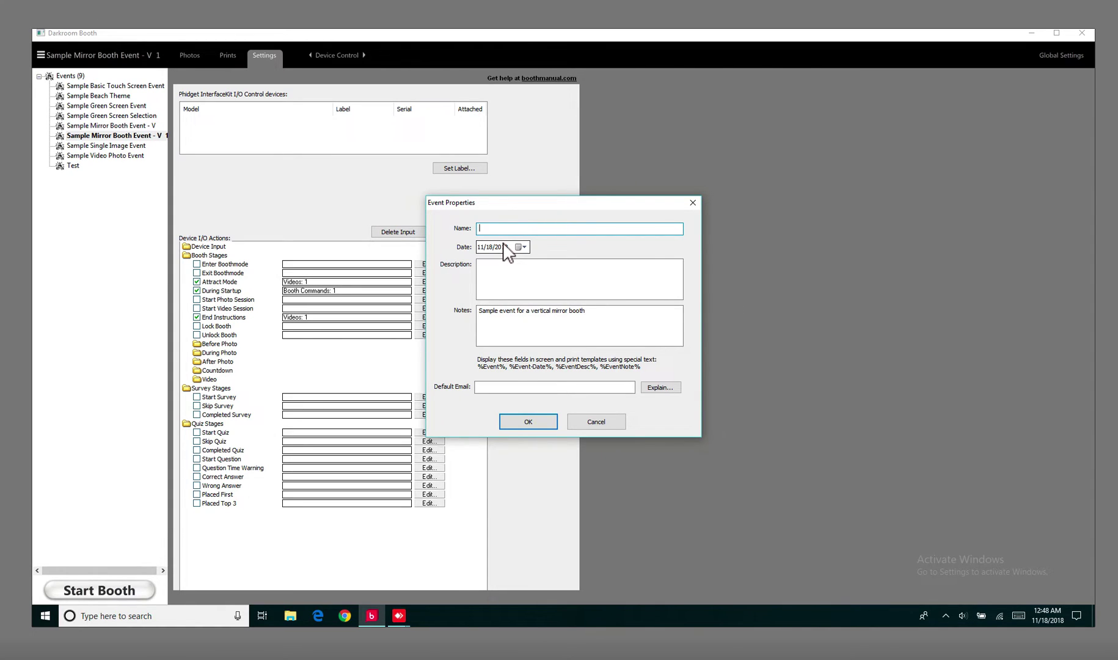
pyautogui.write('Wedding Set')
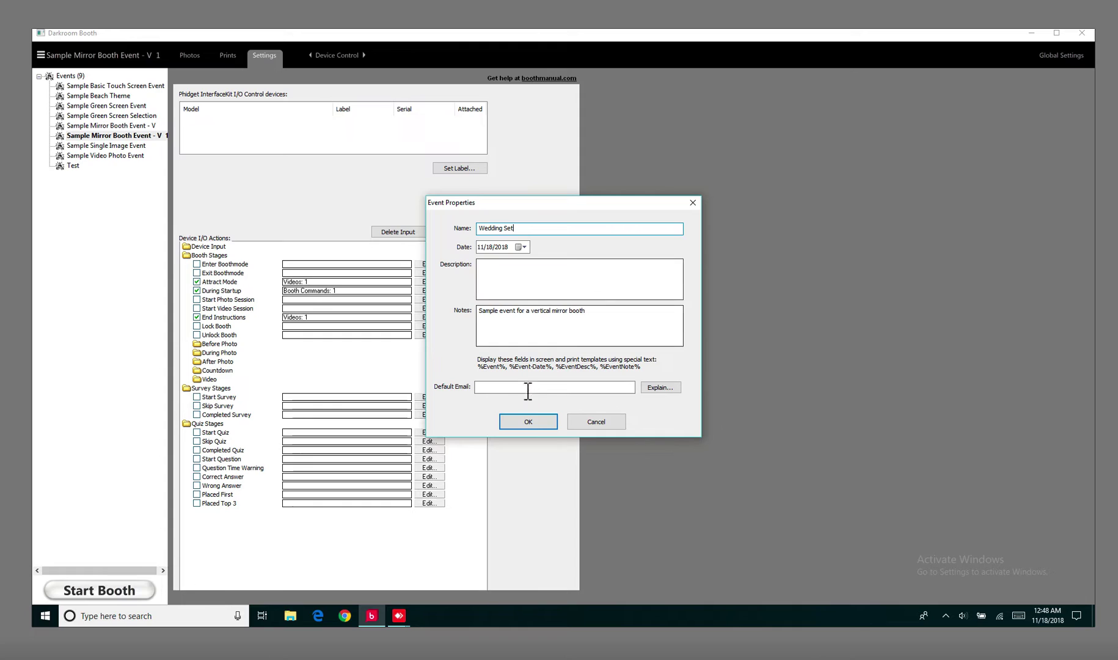
pyautogui.click(530, 421)
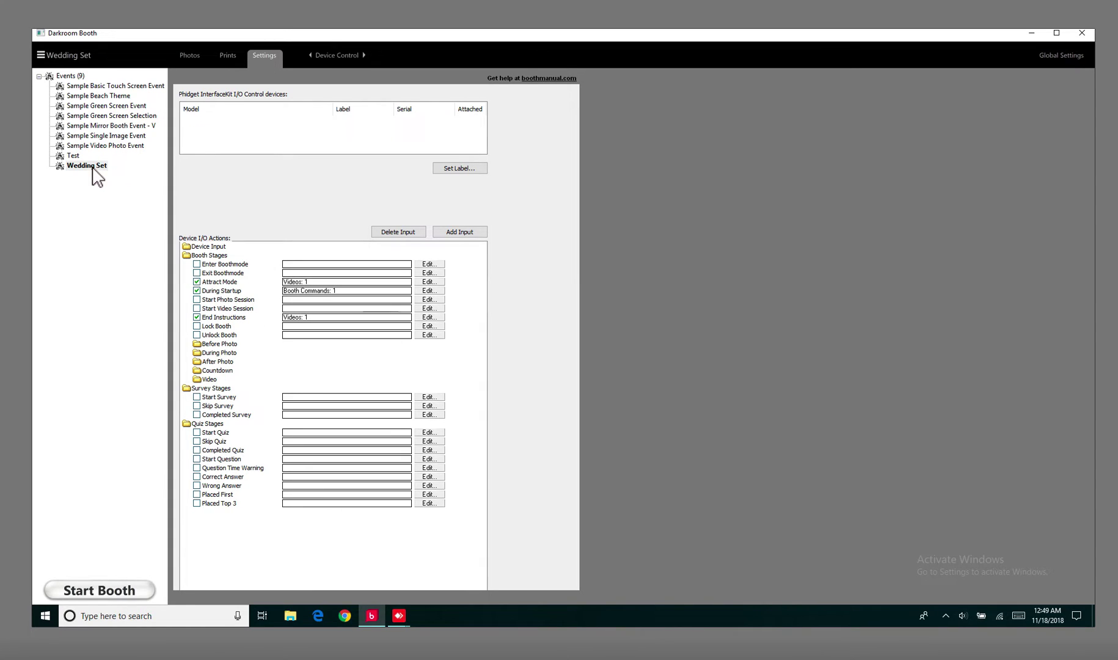
# - Compare against the Mirror Booth event, then expand Wedding Set's Before Photo and After Photo stages
pyautogui.click(100, 127)
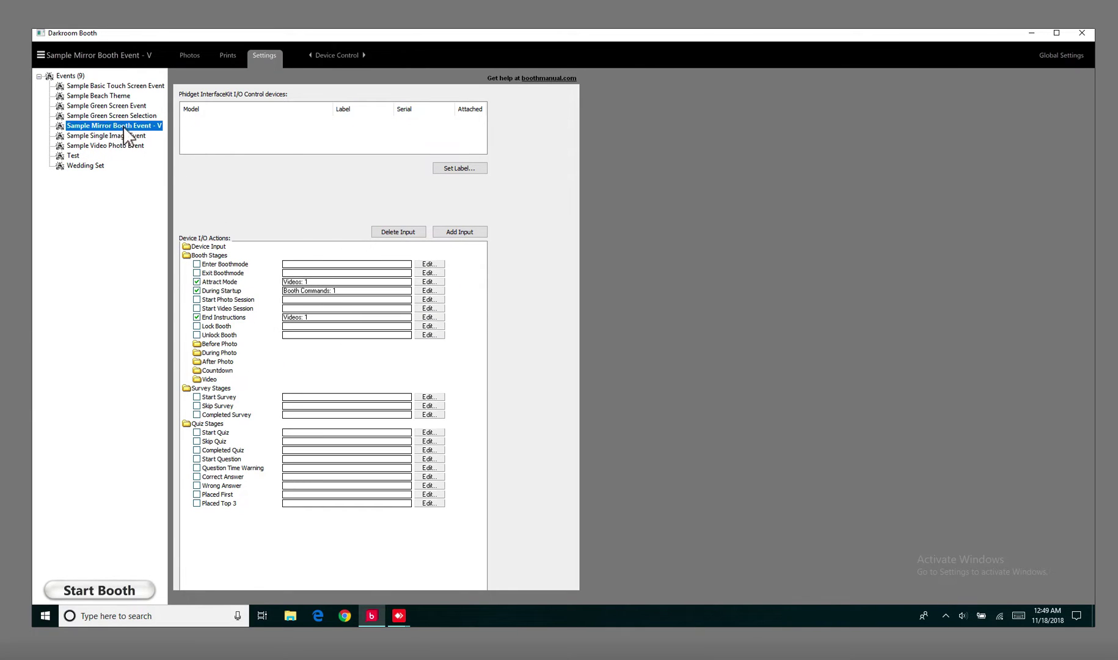
pyautogui.click(91, 167)
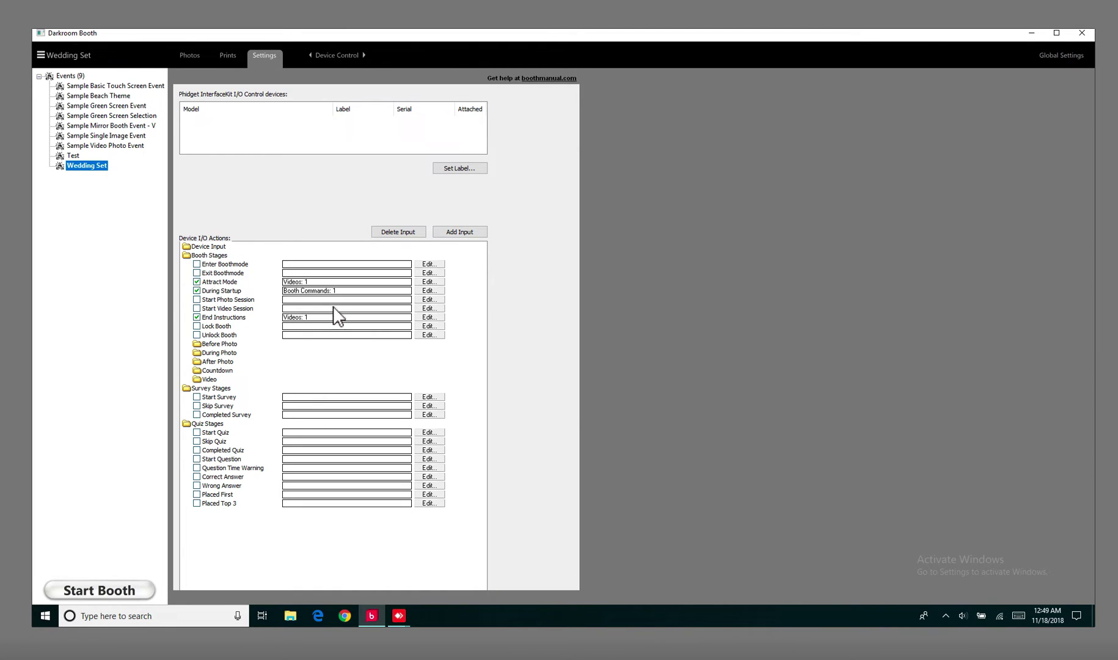
pyautogui.doubleClick(217, 344)
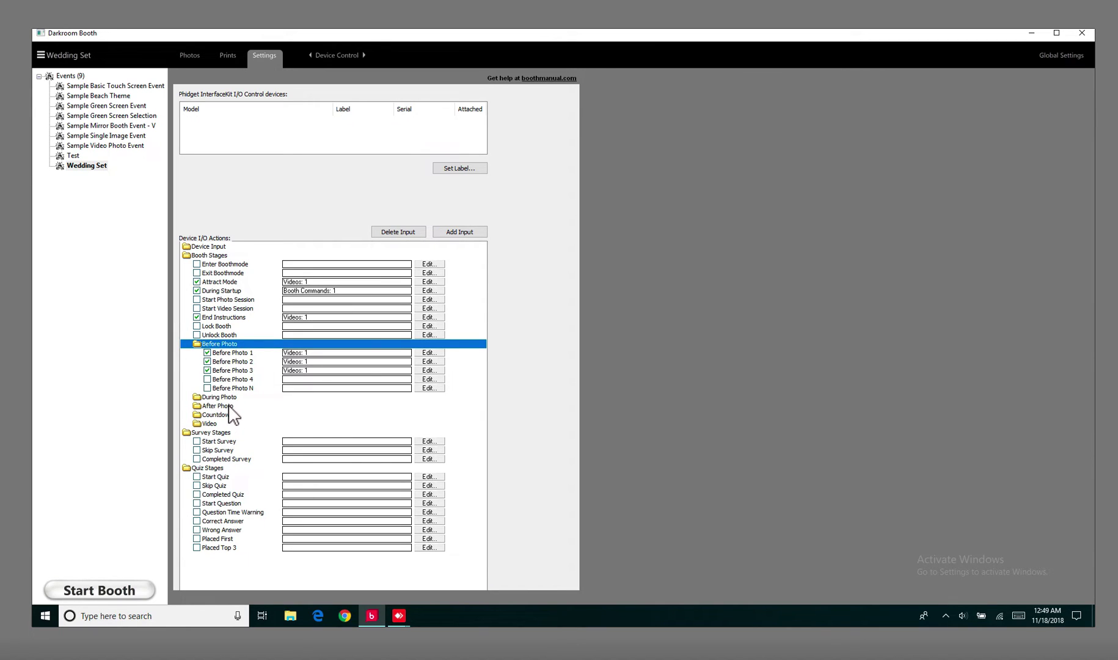
pyautogui.doubleClick(229, 406)
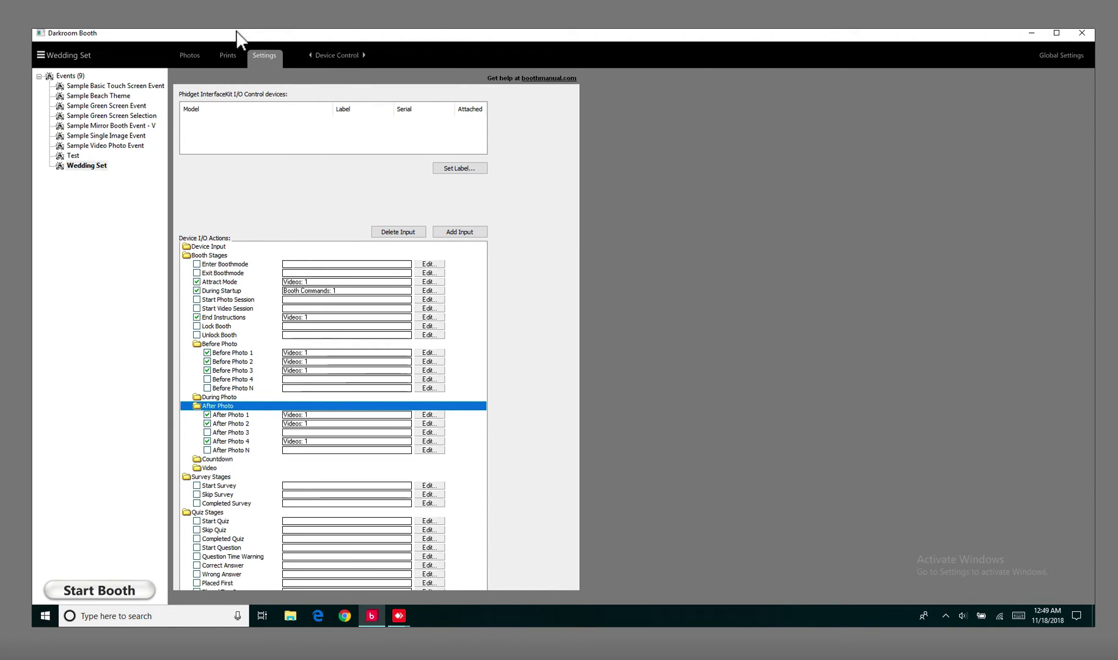
pyautogui.click(226, 55)
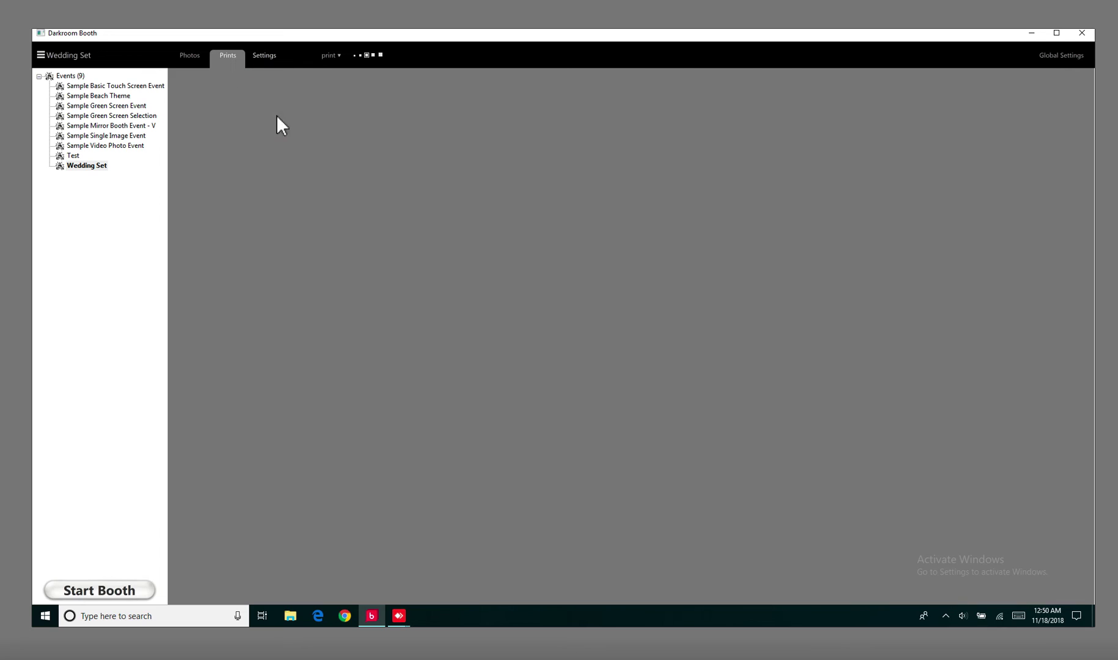
pyautogui.click(269, 56)
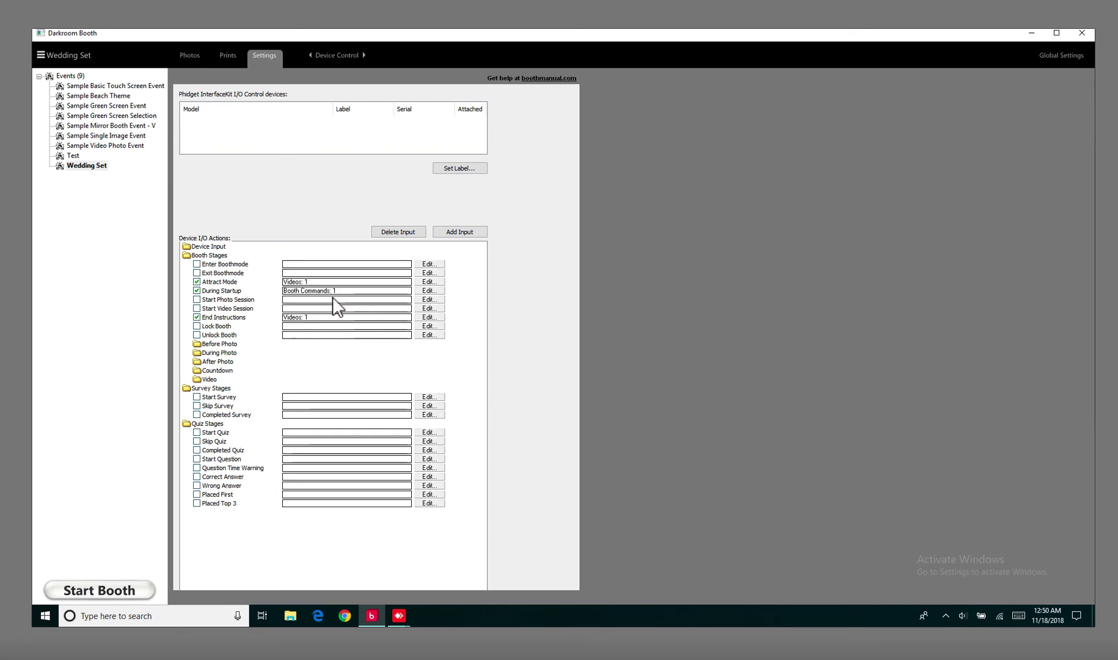